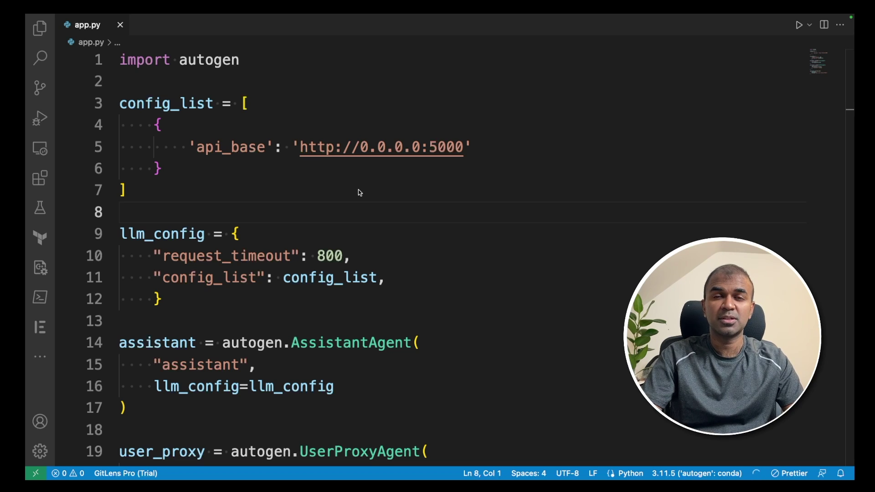
Review app.py's autogen import, config_list with api_base, and llm_config with request_timeout
{"action": "double_click", "coordinate": [217, 64]}
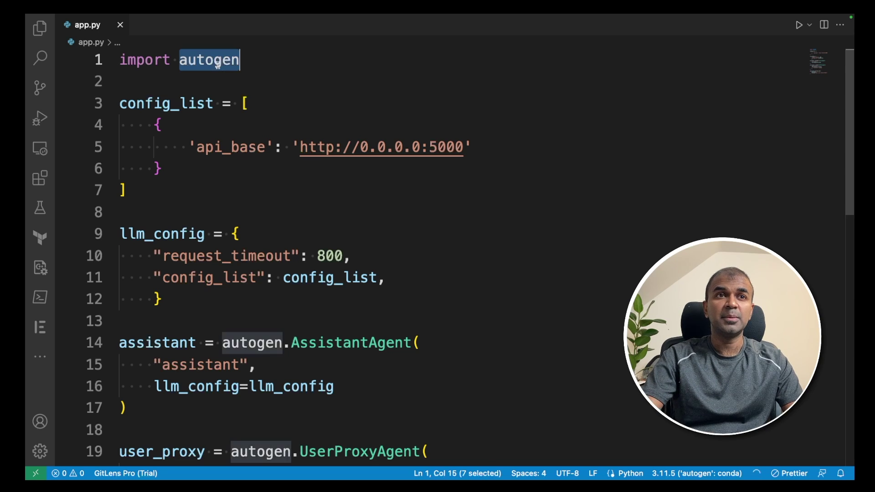
{"action": "double_click", "coordinate": [188, 103]}
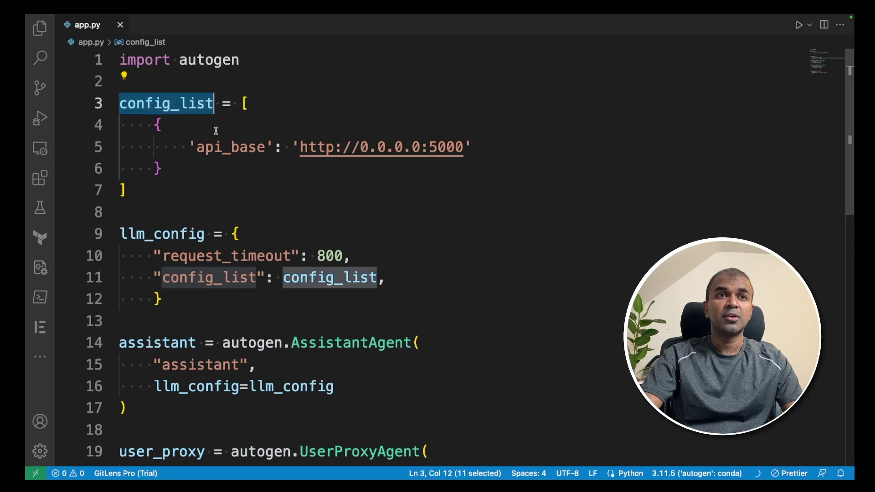
{"action": "left_click", "coordinate": [165, 126]}
{"action": "double_click", "coordinate": [225, 149]}
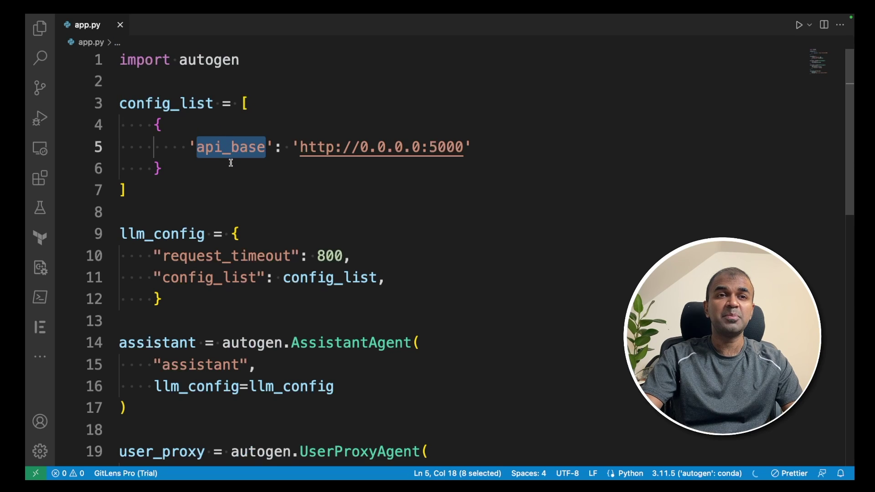
{"action": "left_click_drag", "start_coordinate": [465, 147], "coordinate": [293, 148]}
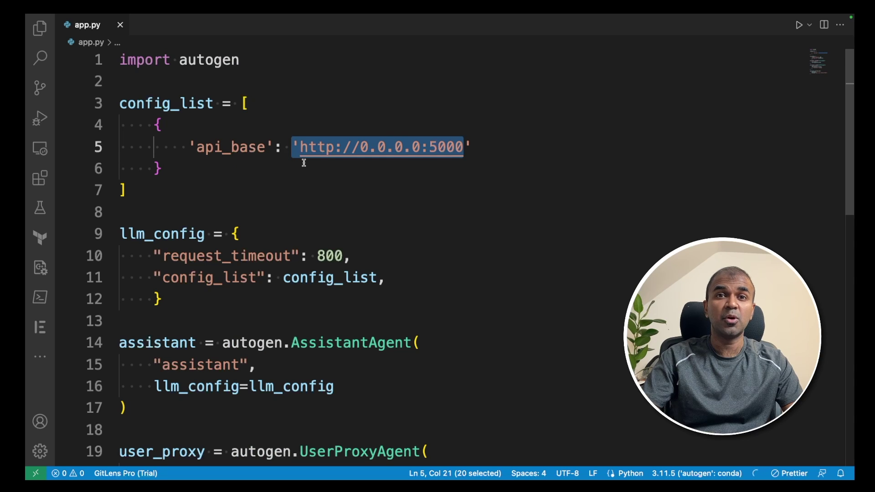
{"action": "left_click", "coordinate": [238, 194]}
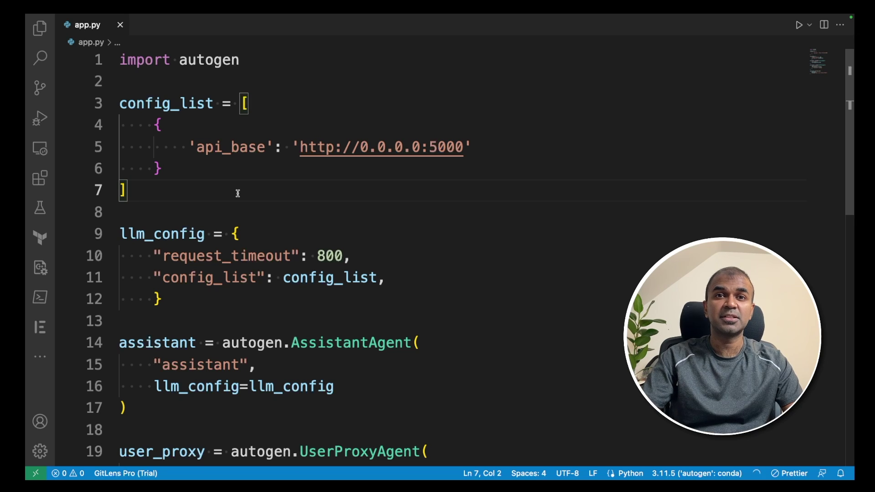
{"action": "scroll", "coordinate": [238, 193], "scroll_direction": "down", "scroll_amount": 1}
{"action": "double_click", "coordinate": [174, 201]}
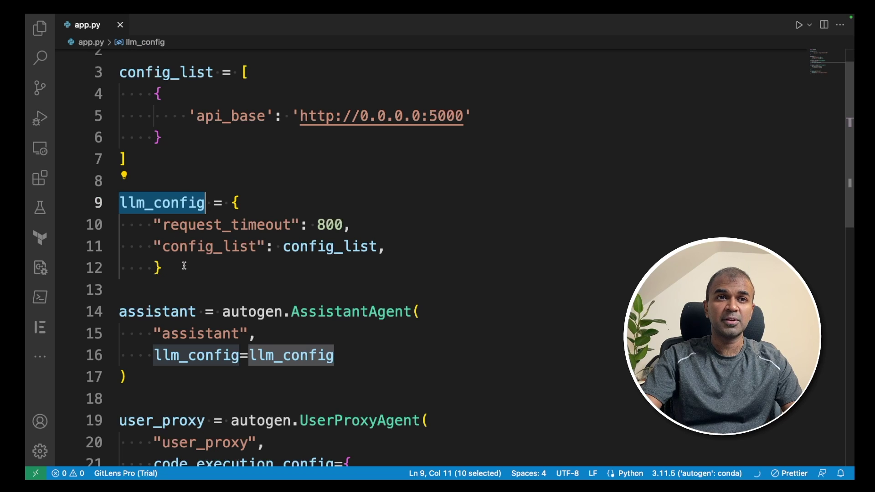
{"action": "left_click", "coordinate": [207, 226]}
{"action": "double_click", "coordinate": [207, 226]}
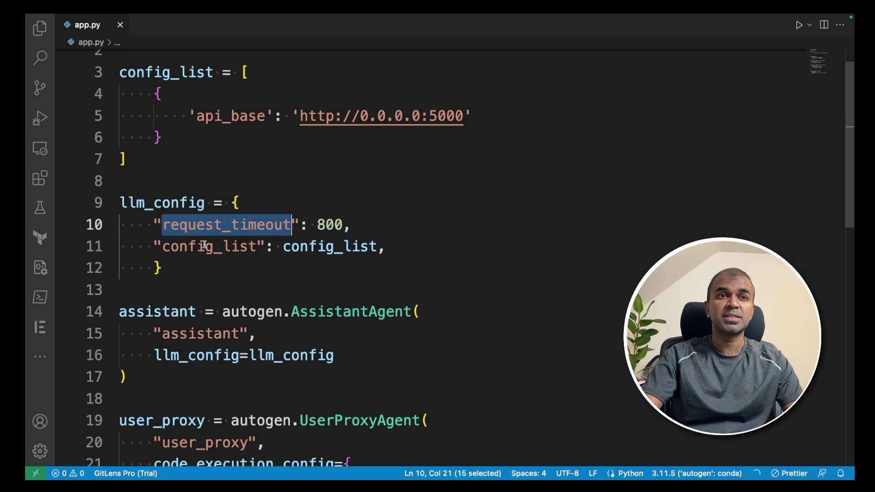
{"action": "left_click", "coordinate": [205, 246]}
{"action": "double_click", "coordinate": [205, 247]}
{"action": "left_click", "coordinate": [314, 250]}
{"action": "double_click", "coordinate": [314, 249]}
{"action": "left_click", "coordinate": [188, 355]}
{"action": "scroll", "coordinate": [188, 355], "scroll_direction": "down", "scroll_amount": 3}
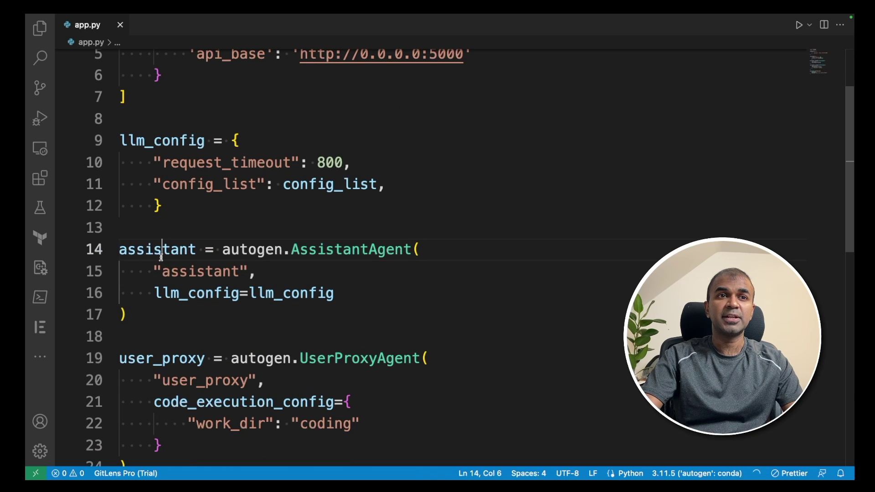
Review the assistant and user_proxy agents, the 'coding' work_dir, and the initiate_chat message
{"action": "double_click", "coordinate": [158, 250]}
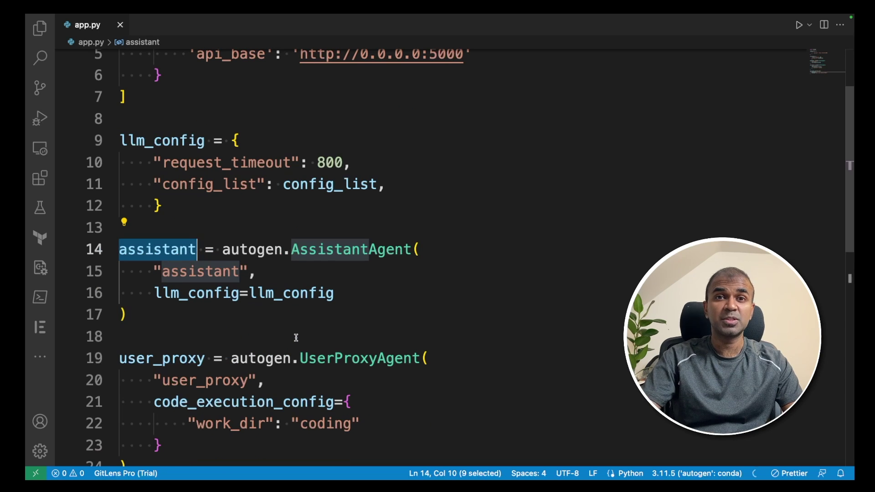
{"action": "double_click", "coordinate": [187, 271]}
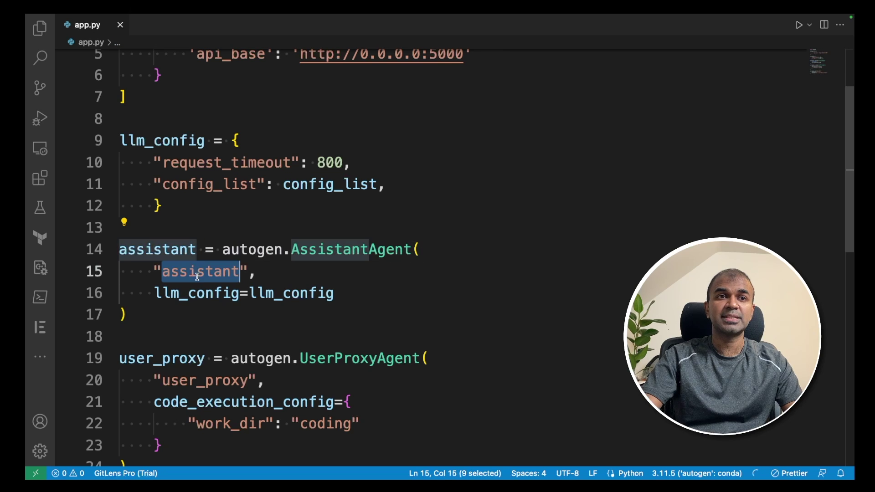
{"action": "left_click", "coordinate": [128, 315]}
{"action": "left_click", "coordinate": [197, 294]}
{"action": "double_click", "coordinate": [198, 294]}
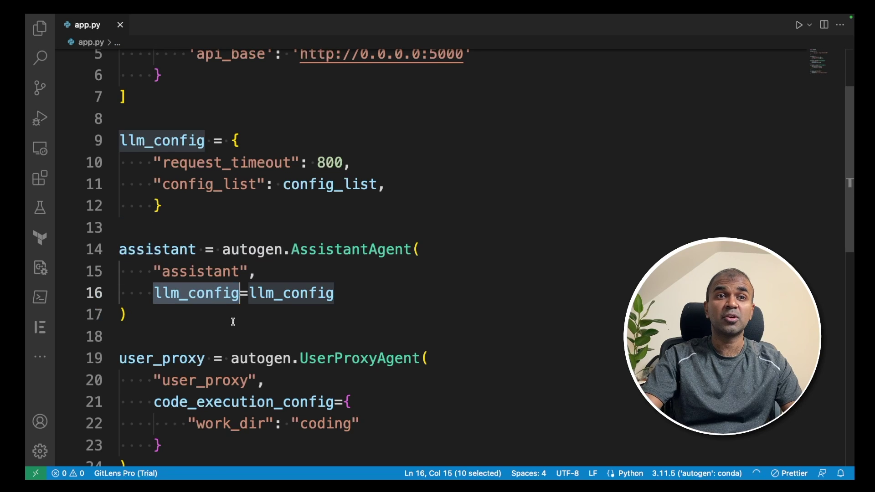
{"action": "scroll", "coordinate": [302, 318], "scroll_direction": "down", "scroll_amount": 2}
{"action": "scroll", "coordinate": [303, 318], "scroll_direction": "down", "scroll_amount": 2}
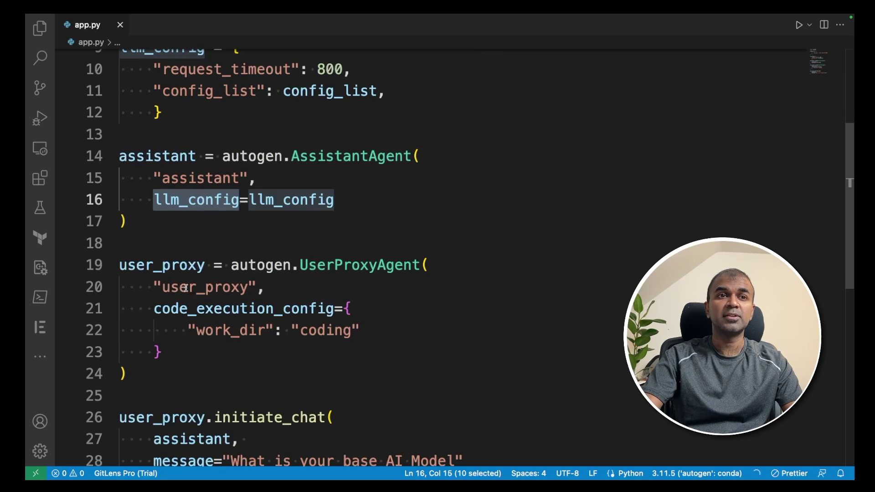
{"action": "double_click", "coordinate": [175, 268]}
{"action": "left_click", "coordinate": [195, 352]}
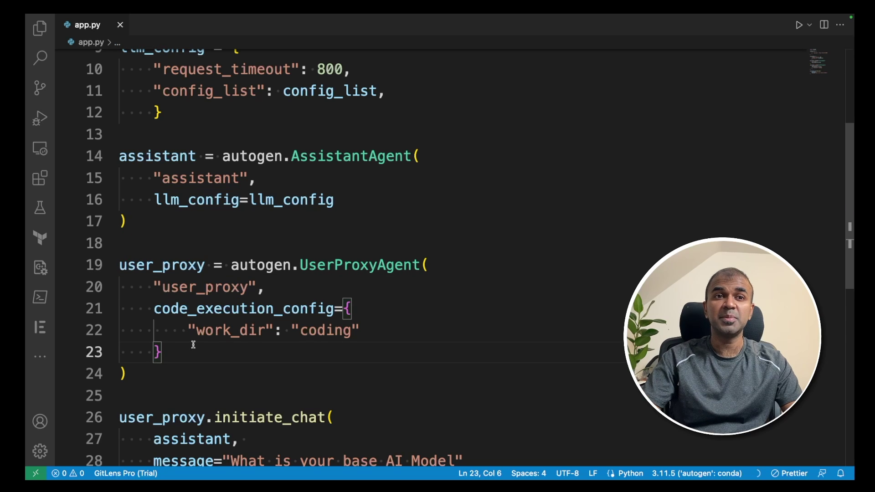
{"action": "double_click", "coordinate": [199, 289]}
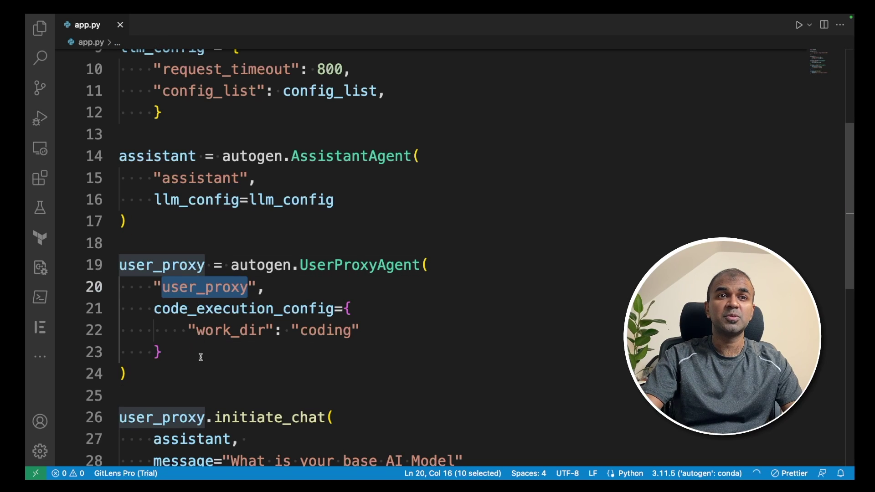
{"action": "double_click", "coordinate": [228, 333]}
{"action": "double_click", "coordinate": [322, 331]}
{"action": "scroll", "coordinate": [322, 331], "scroll_direction": "down", "scroll_amount": 3}
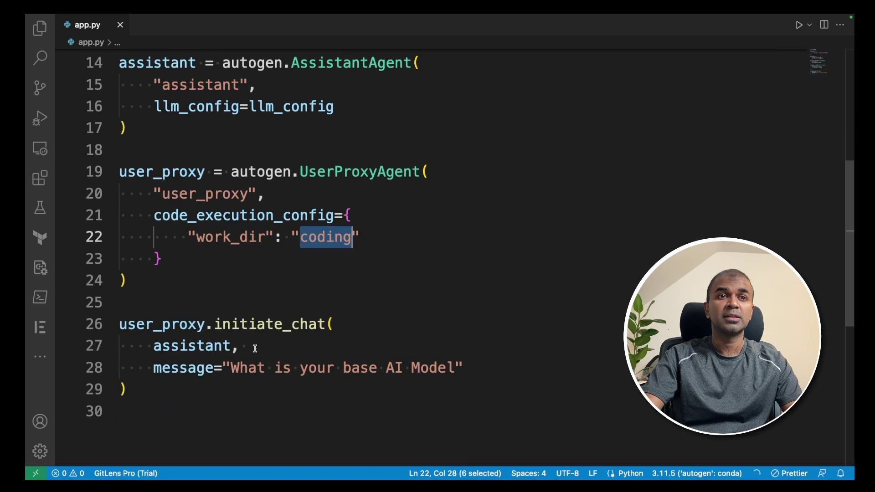
{"action": "double_click", "coordinate": [274, 324]}
{"action": "left_click_drag", "start_coordinate": [231, 368], "coordinate": [455, 368]}
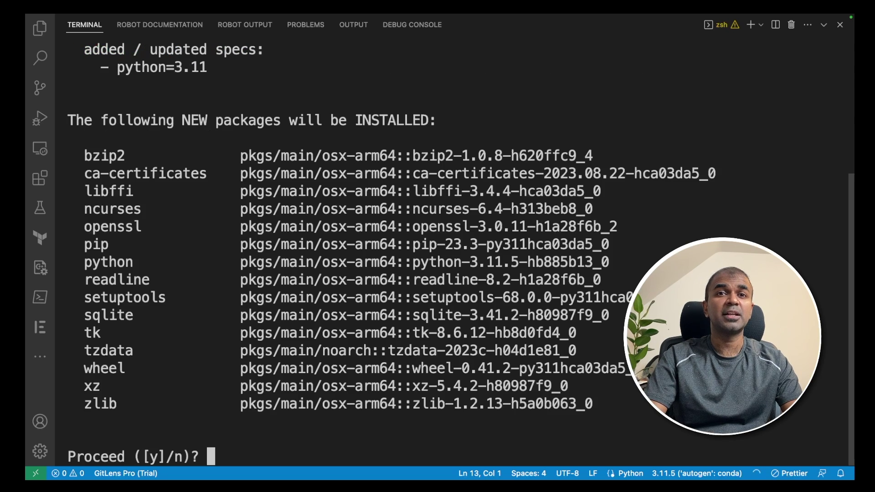
{"action": "type", "text": "y"}
Confirm creation of the autogen conda environment and activate it
{"action": "key", "text": "Return"}
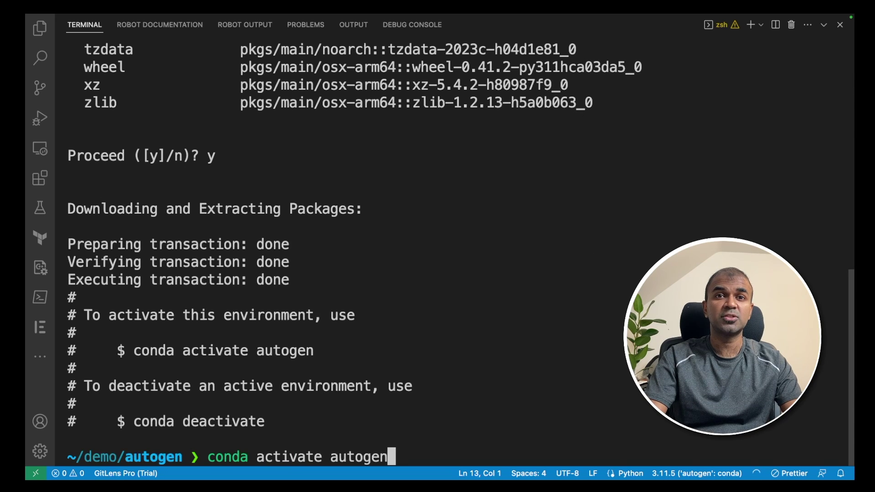
{"action": "key", "text": "Return"}
{"action": "key", "text": "ctrl+l"}
{"action": "type", "text": "pip install pyautogen"}
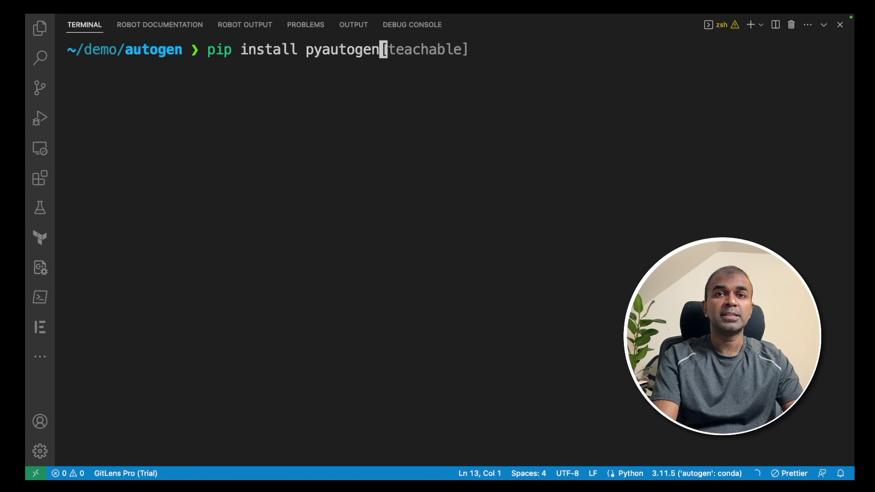
Install pyautogen and litellm with pip, clearing the terminal after each
{"action": "key", "text": "Return"}
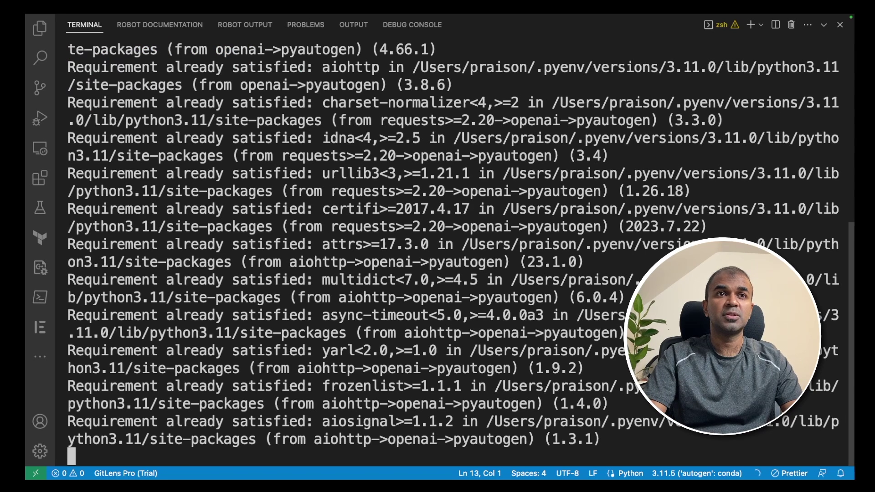
{"action": "key", "text": "ctrl+l"}
{"action": "type", "text": "pip install litellm"}
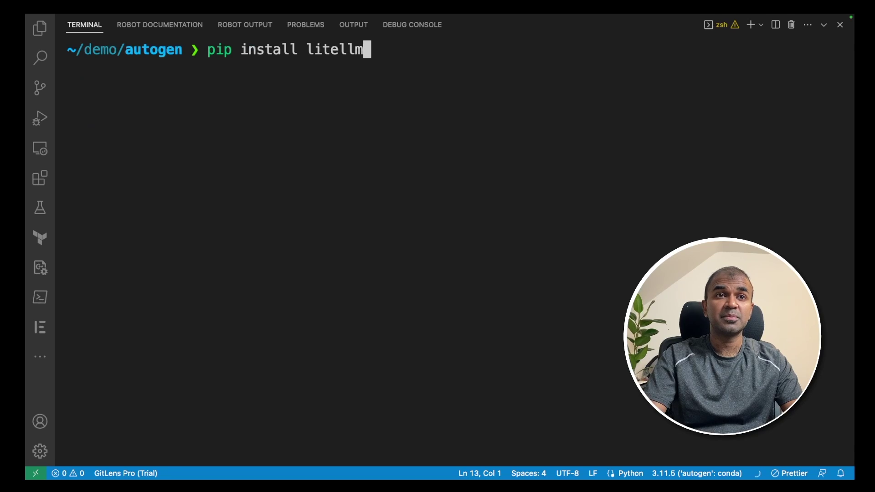
{"action": "key", "text": "Return"}
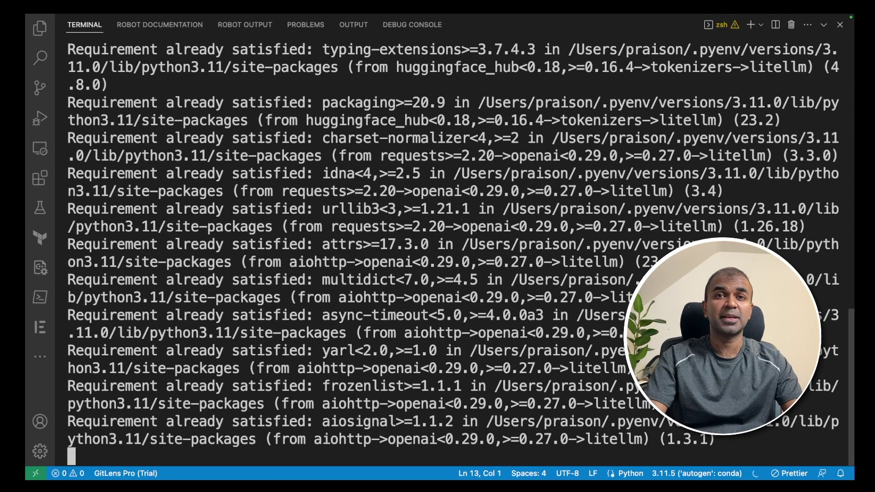
{"action": "key", "text": "ctrl+l"}
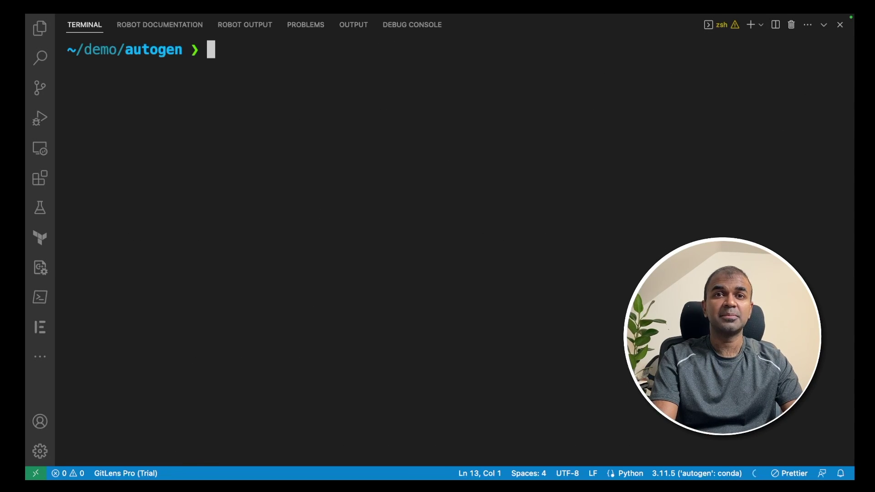
{"action": "type", "text": "litellm --model ollama/mistral"}
{"action": "key", "text": "Return"}
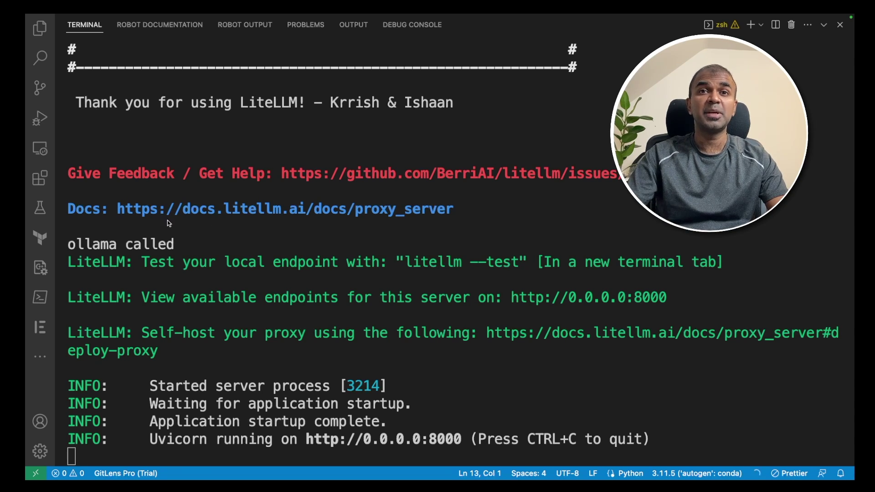
{"action": "left_click_drag", "start_coordinate": [667, 297], "coordinate": [508, 297]}
{"action": "key", "text": "super+c"}
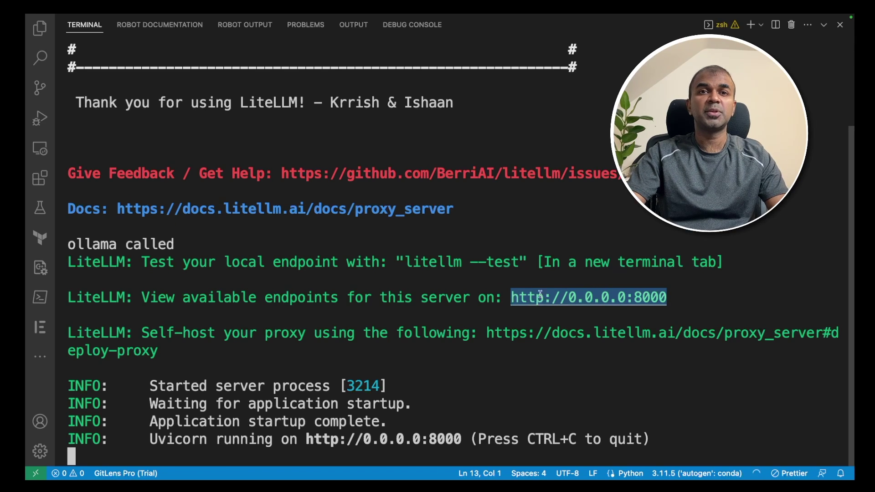
{"action": "left_click", "coordinate": [465, 263]}
{"action": "left_click_drag", "start_coordinate": [464, 147], "coordinate": [301, 150]}
{"action": "key", "text": "super+v"}
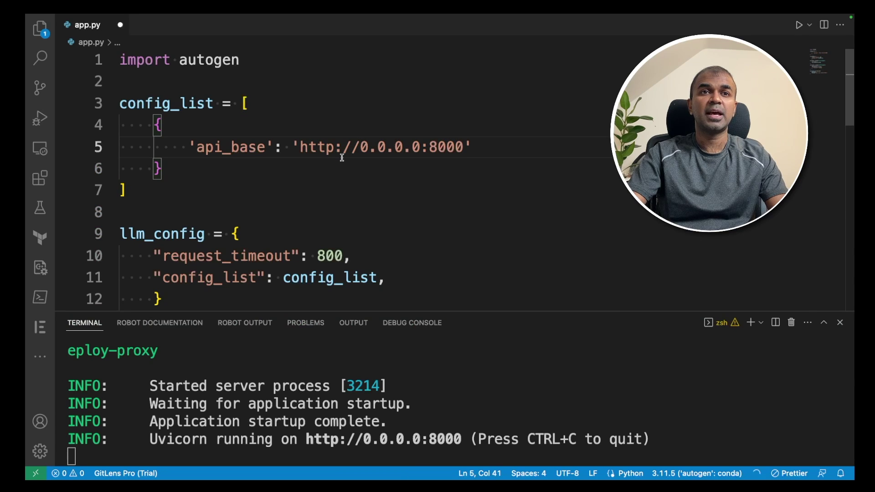
Run python app.py in a second terminal beside the proxy
{"action": "key", "text": "ctrl+shift+5"}
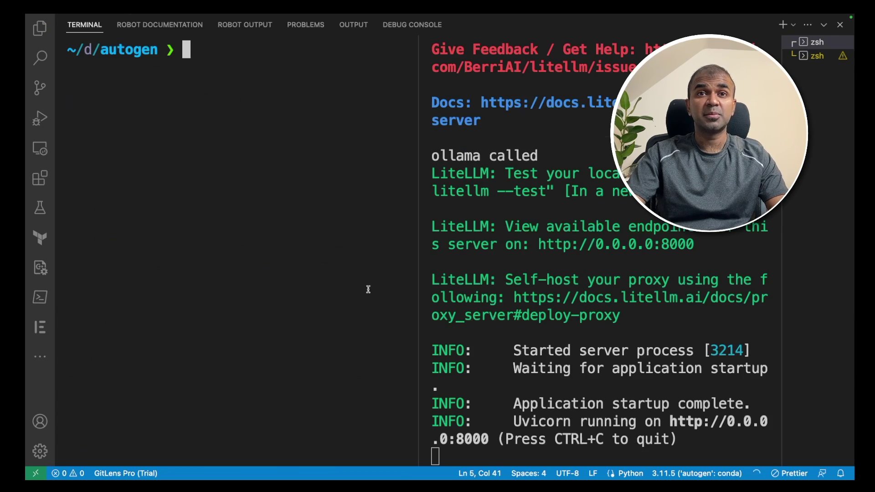
{"action": "type", "text": "python app.py"}
{"action": "key", "text": "Return"}
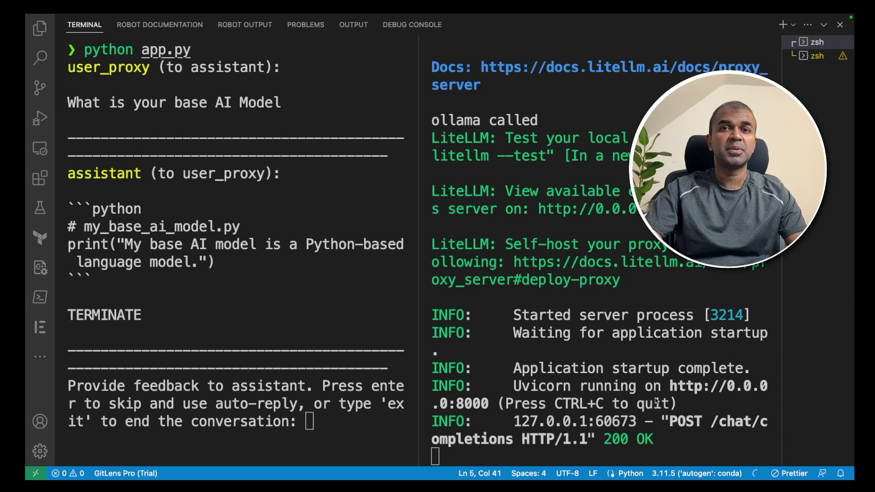
{"action": "left_click", "coordinate": [342, 409]}
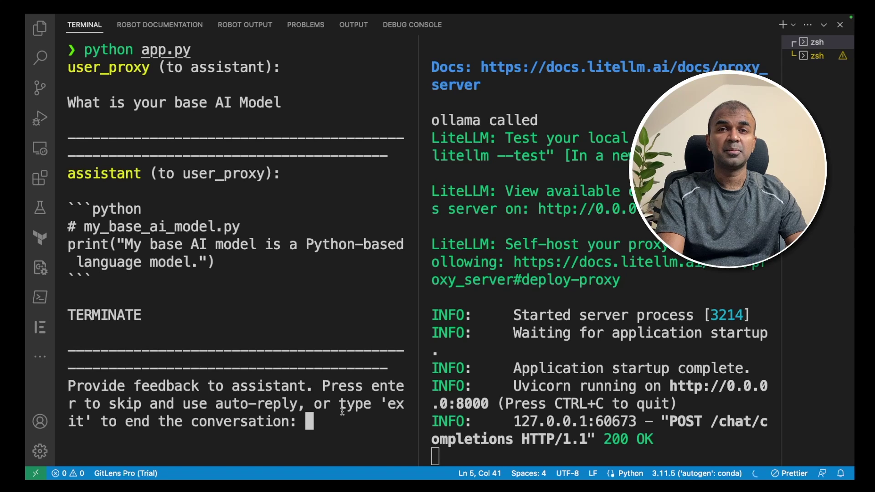
{"action": "type", "text": "exit"}
Exit the AutoGen chat and relaunch the LiteLLM proxy with palm/chat-bison
{"action": "key", "text": "Return"}
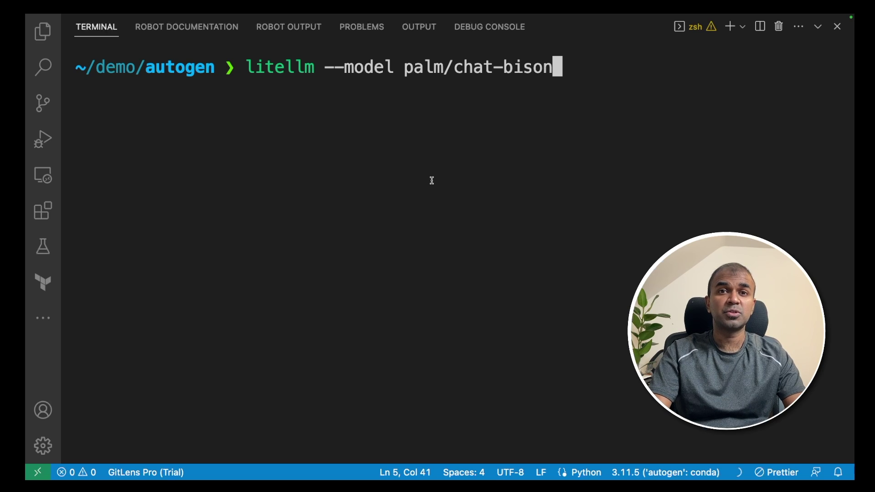
{"action": "key", "text": "Return"}
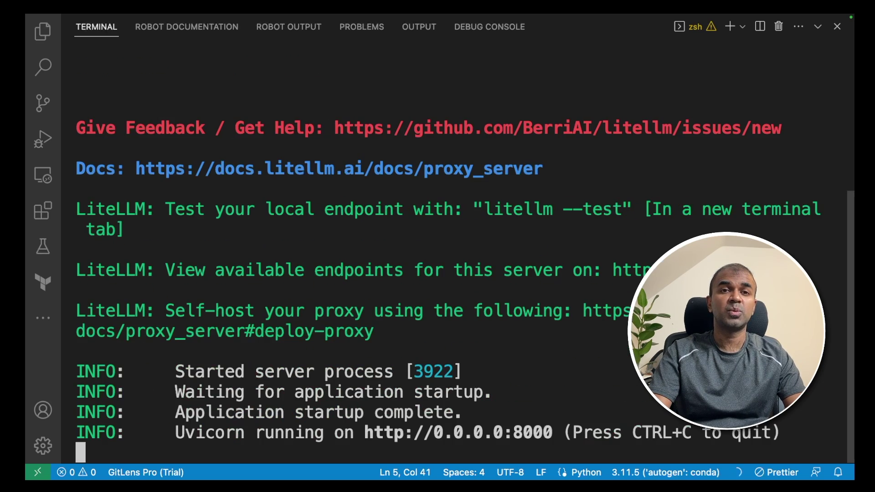